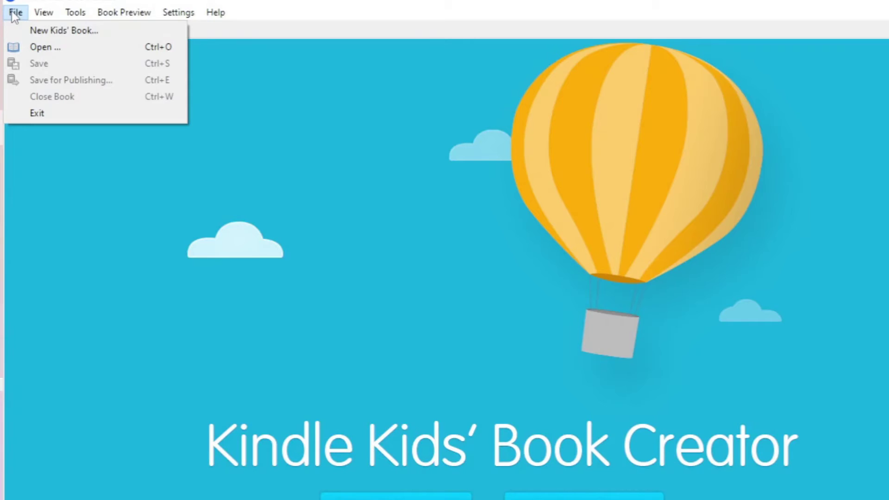
- Start a new kids' book and enter 'sss' as its title
click(39, 31)
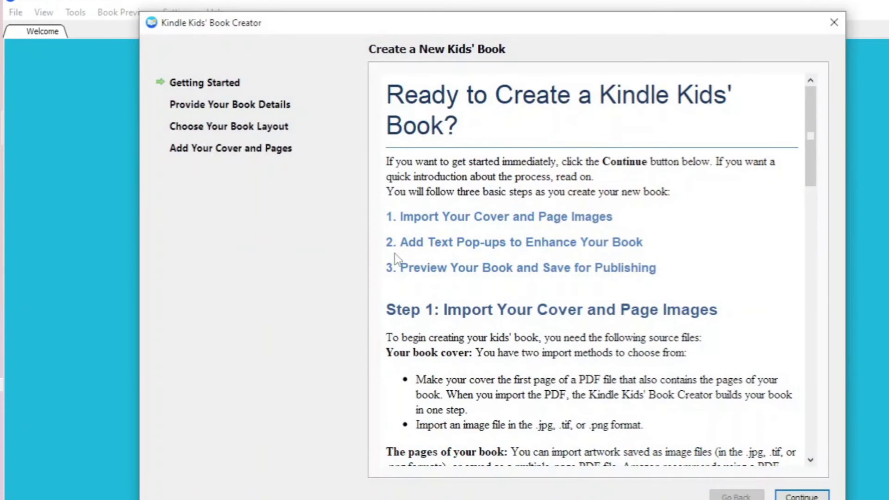
click(802, 496)
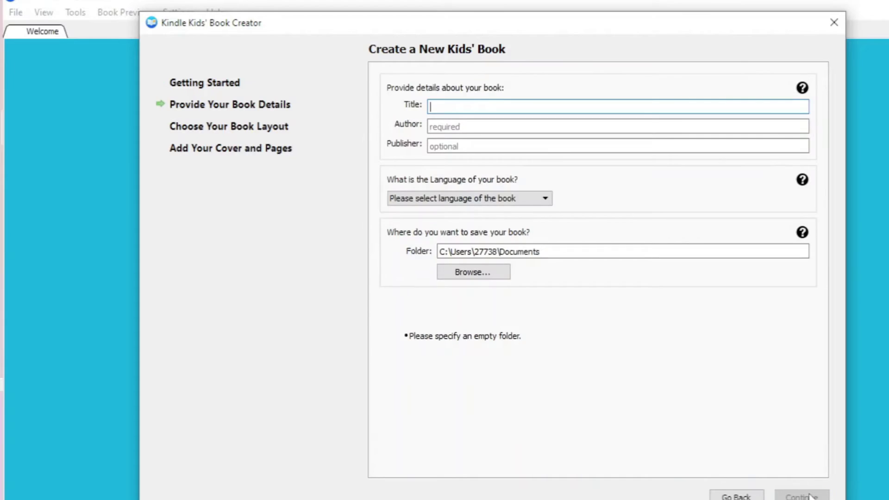
text(sss)
- Set the author and publisher to 'sss' and the book language to English
click(481, 126)
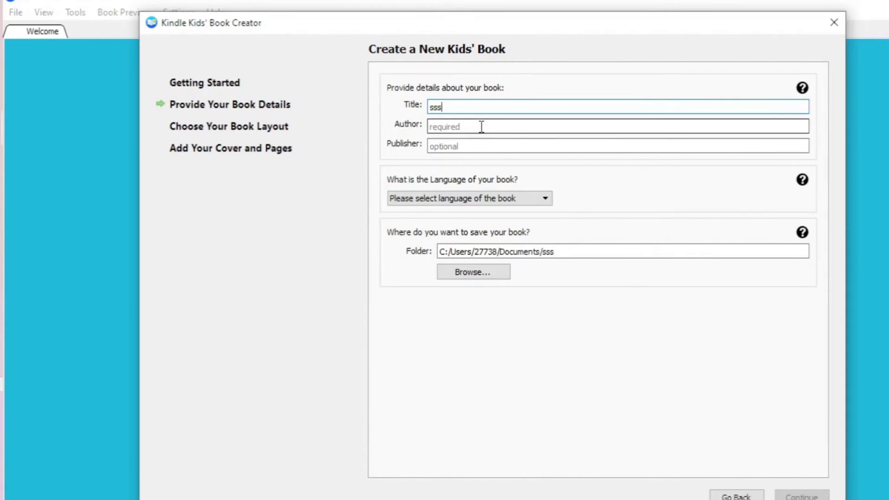
text(sss)
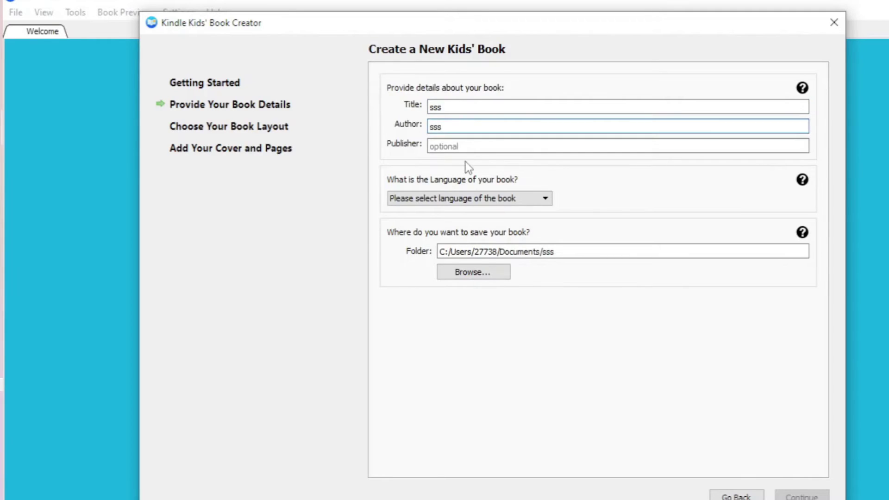
click(466, 147)
text(sss)
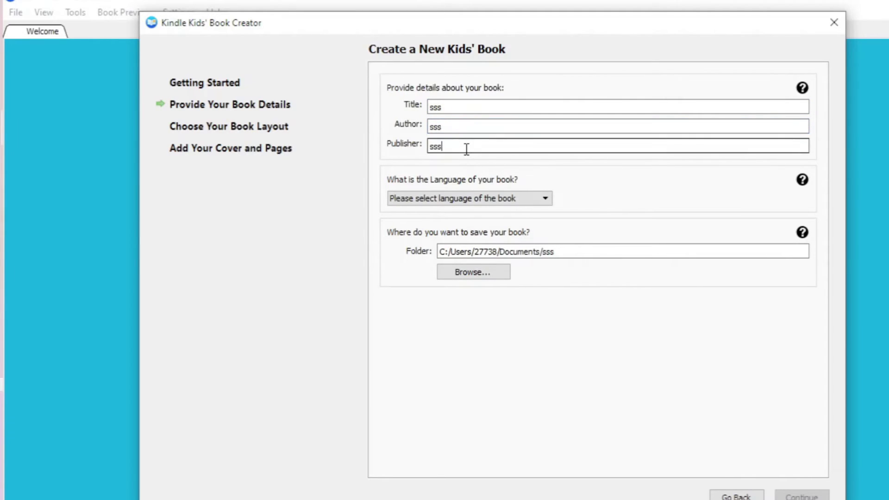
click(548, 200)
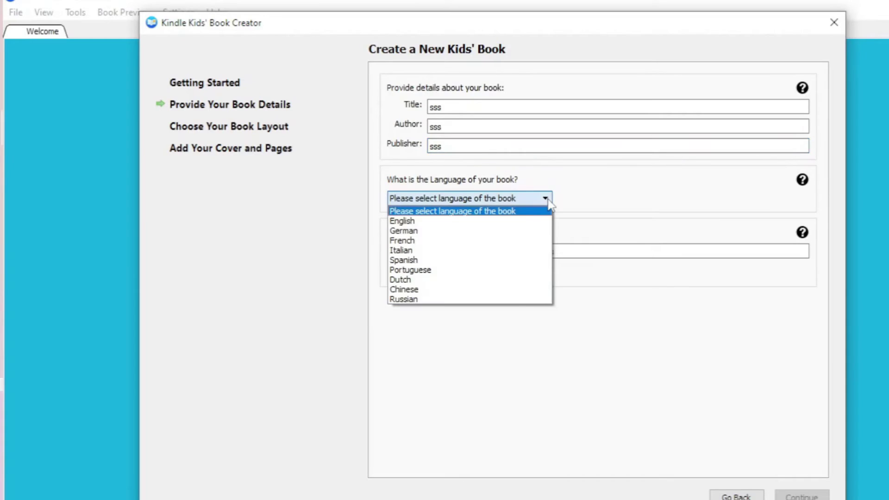
click(508, 222)
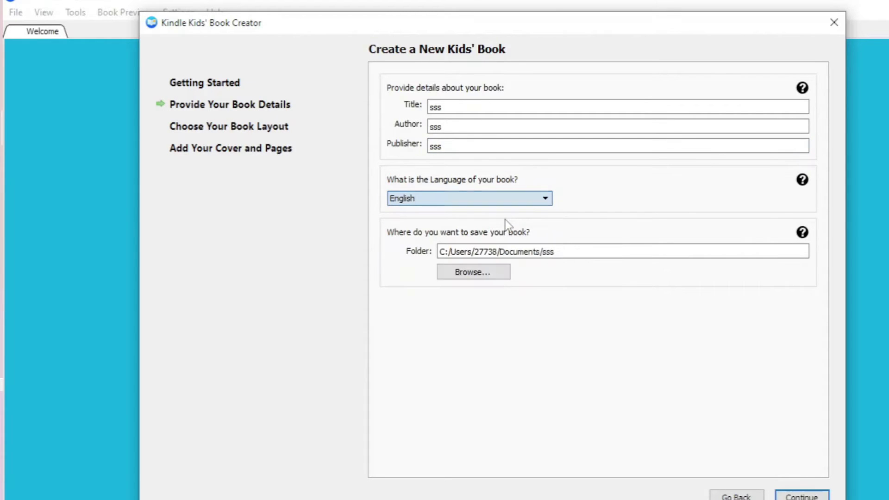
- Change the save folder from Documents/sss to Documents\01 General\KIN TEST
click(494, 273)
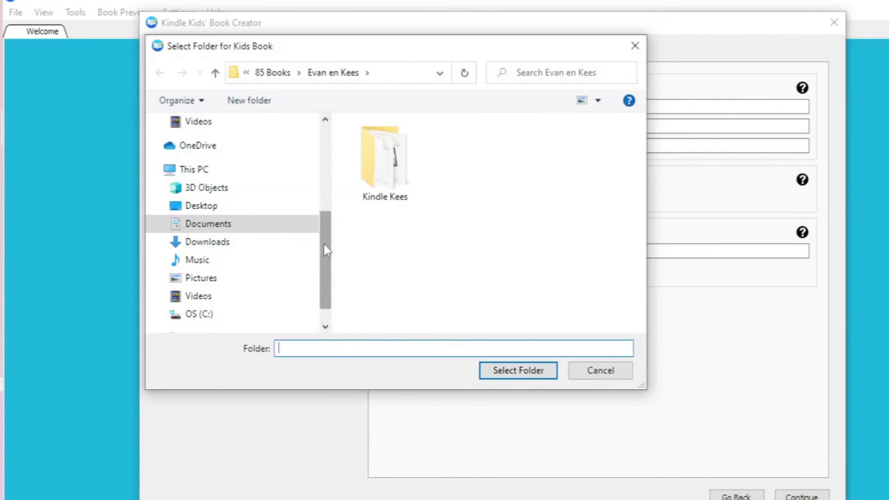
scroll(324, 253, up, 2)
scroll(322, 266, down, 1)
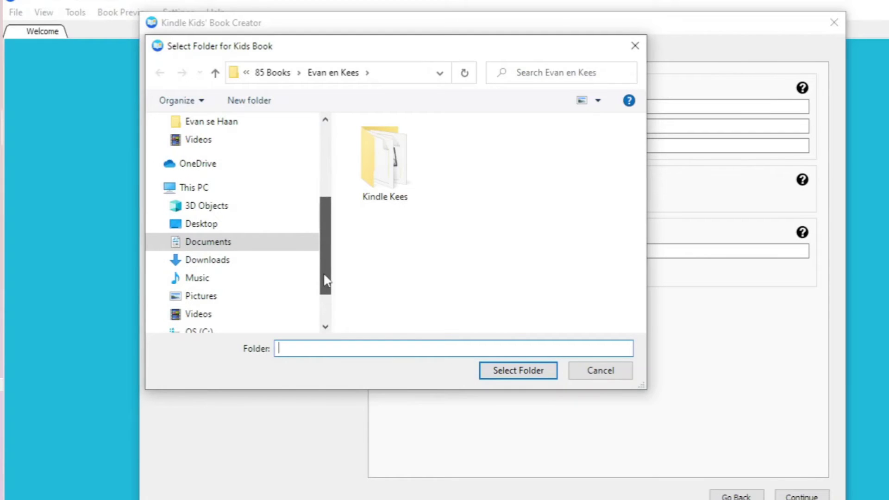
drag(324, 275, 321, 225)
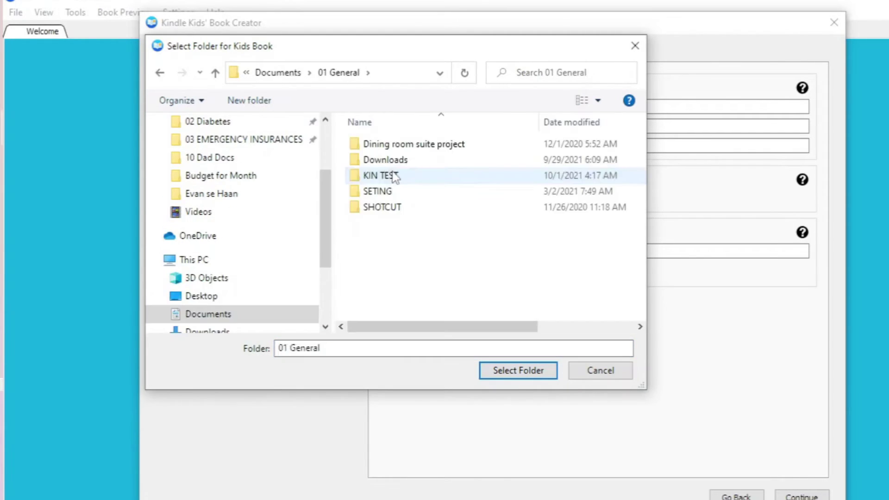
double_click(397, 175)
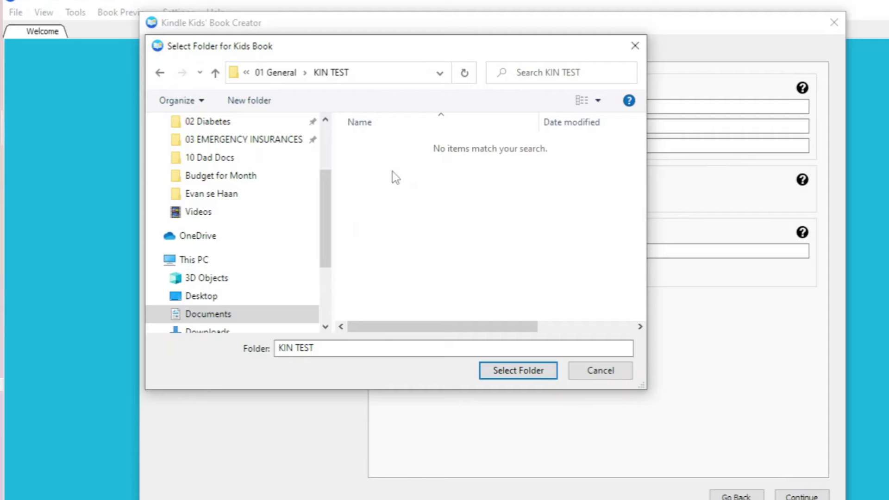
click(529, 371)
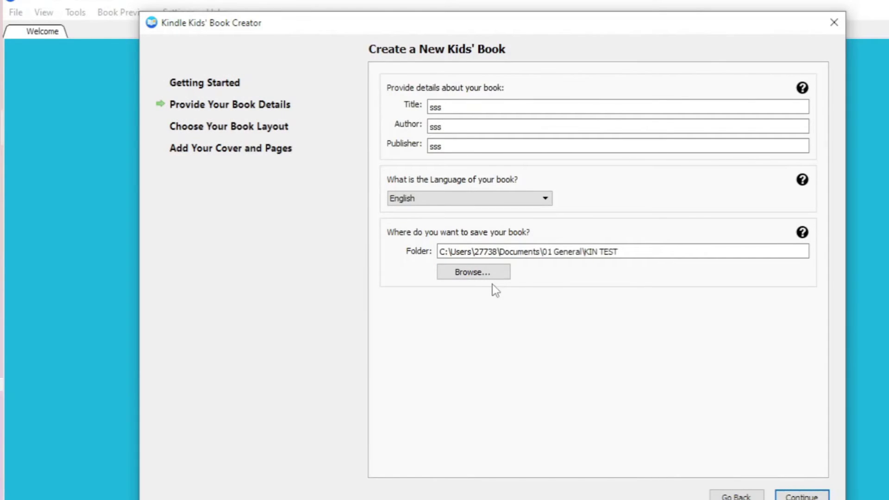
- Choose Portrait orientation and advance to the Add Your Cover and Pages step
click(802, 495)
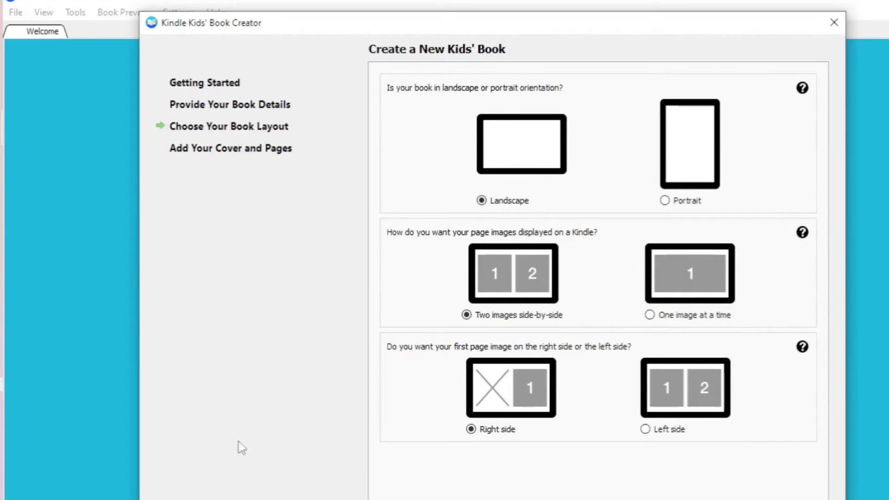
click(666, 201)
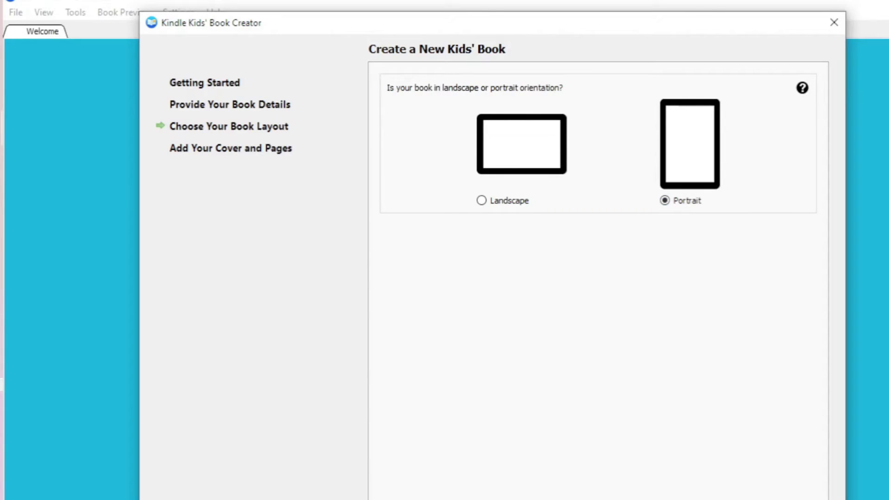
key(Return)
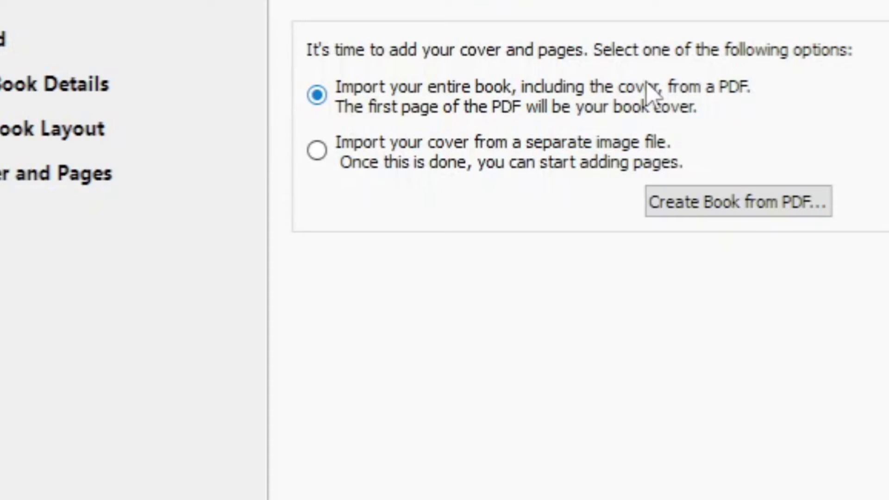
- Create the book from KIN TEST.pdf, importing all 28 pages including the cover
click(778, 204)
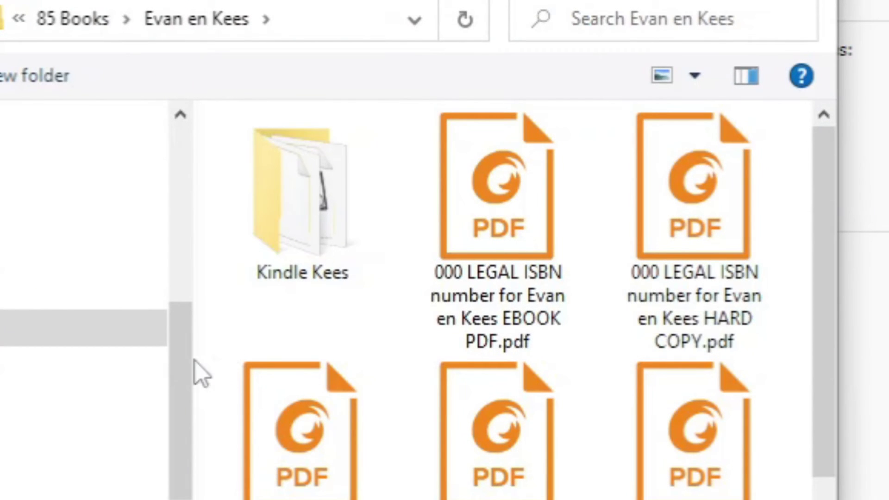
drag(178, 370, 187, 275)
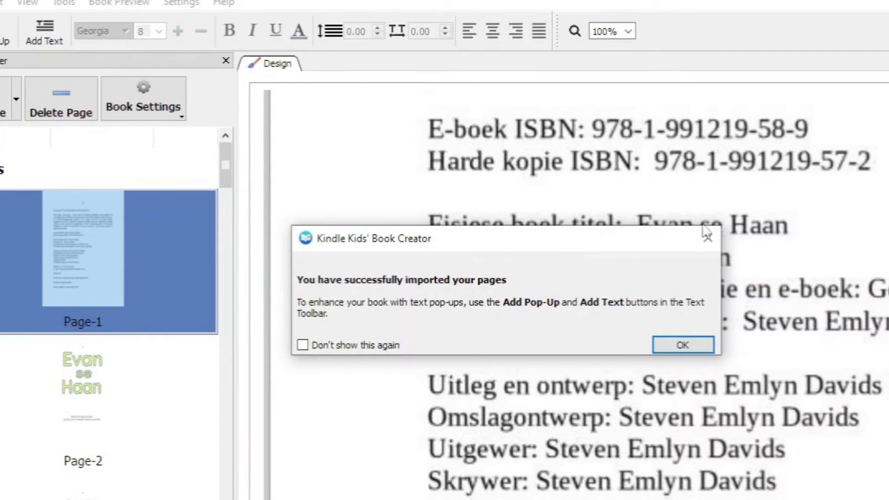
- Dismiss the import notice, review the pages through Page-3, and open the File menu
click(682, 346)
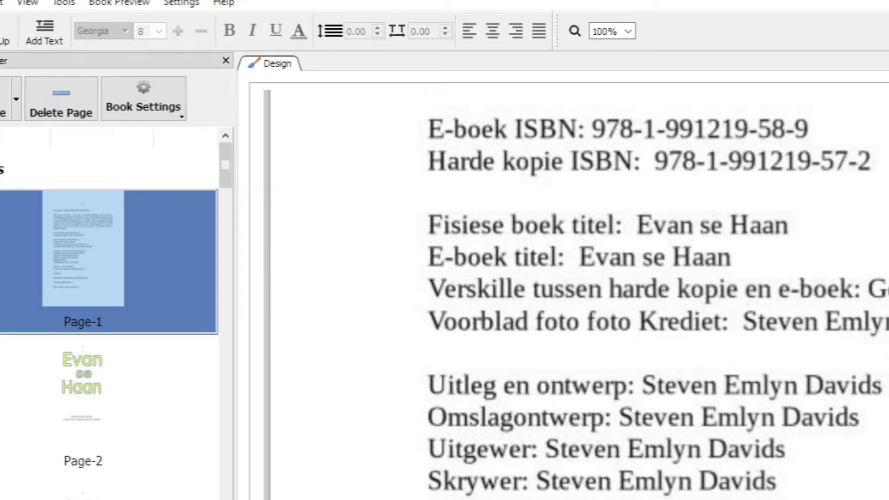
scroll(556, 297, up, 5)
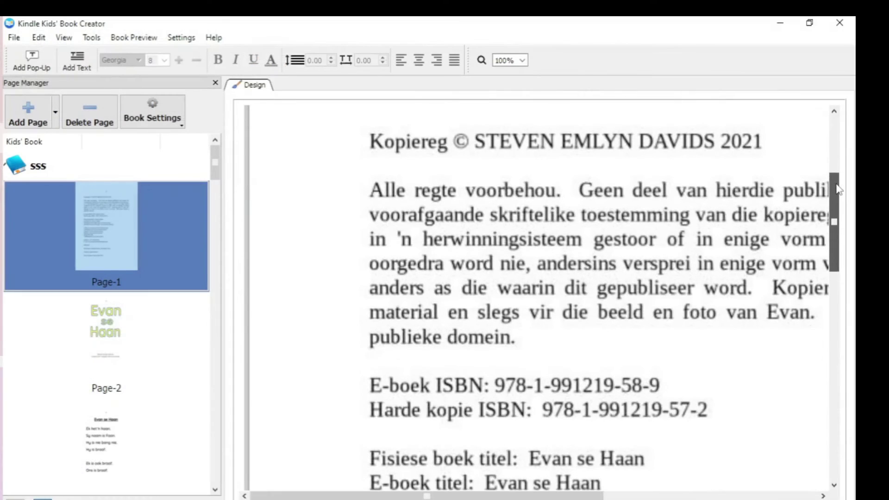
scroll(556, 297, up, 3)
scroll(556, 296, down, 6)
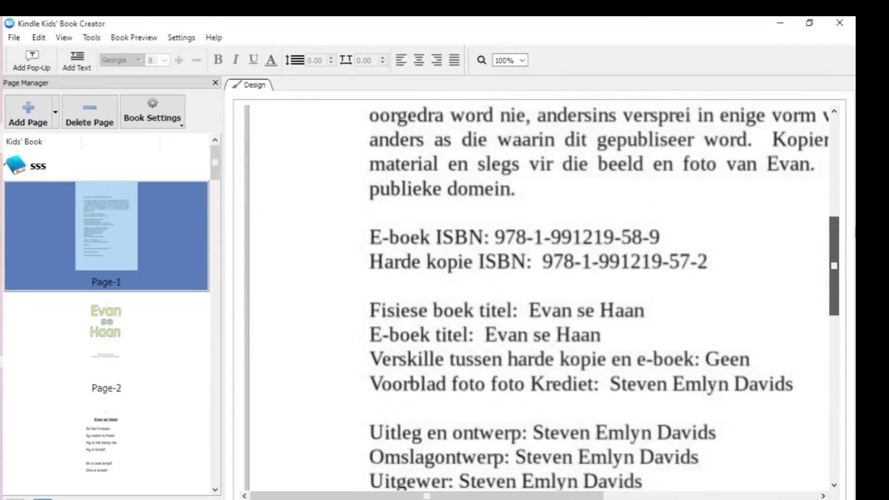
key(Down)
key(Down)
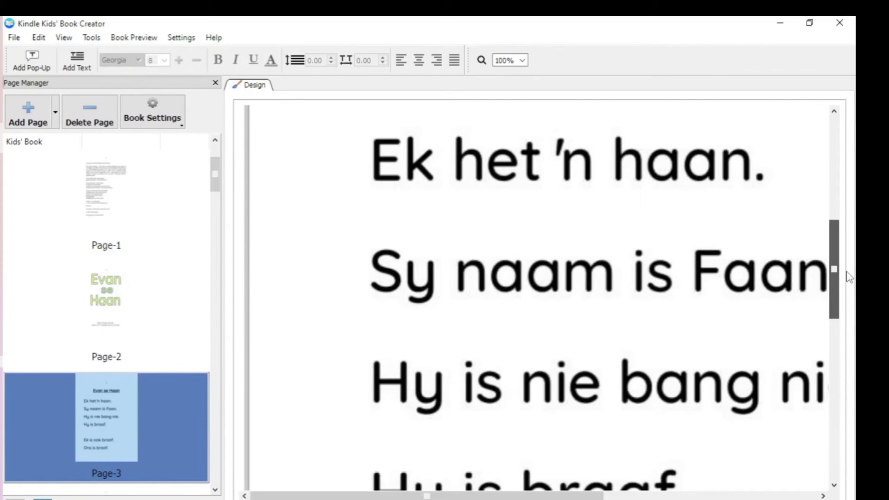
drag(849, 277, 851, 286)
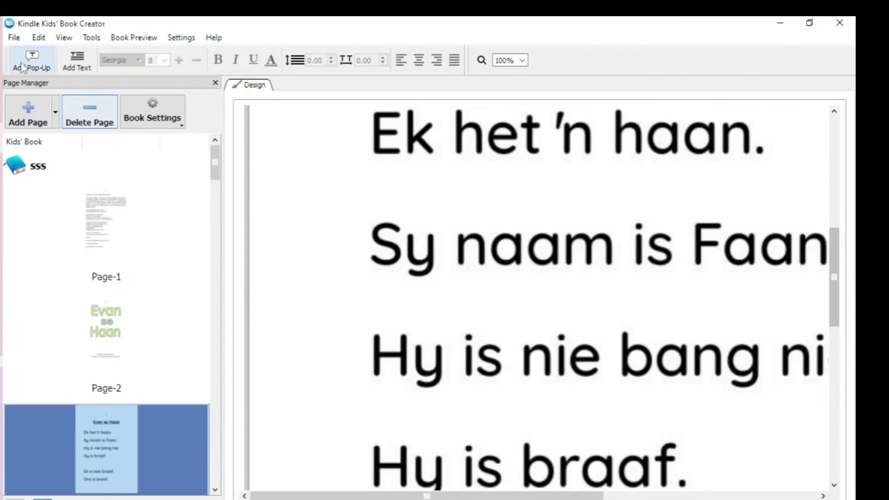
click(14, 38)
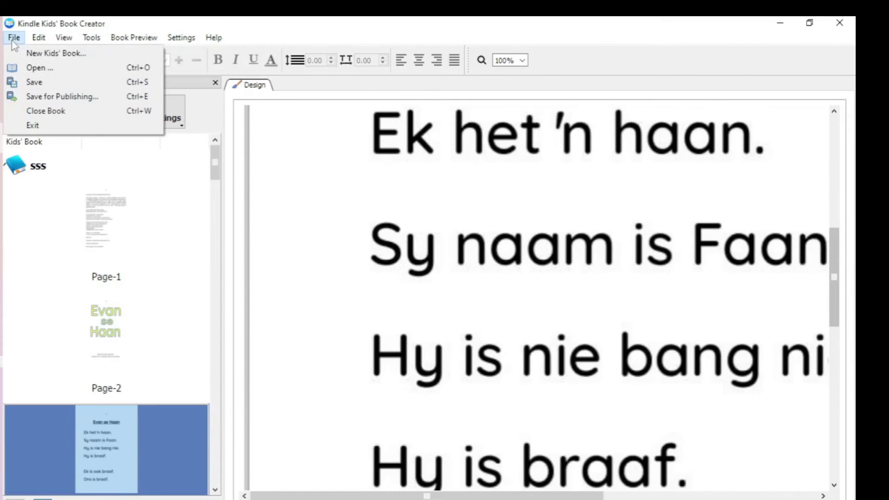
- Save the book for publishing as sss.mobi in KIN TEST, then close the creator
click(42, 97)
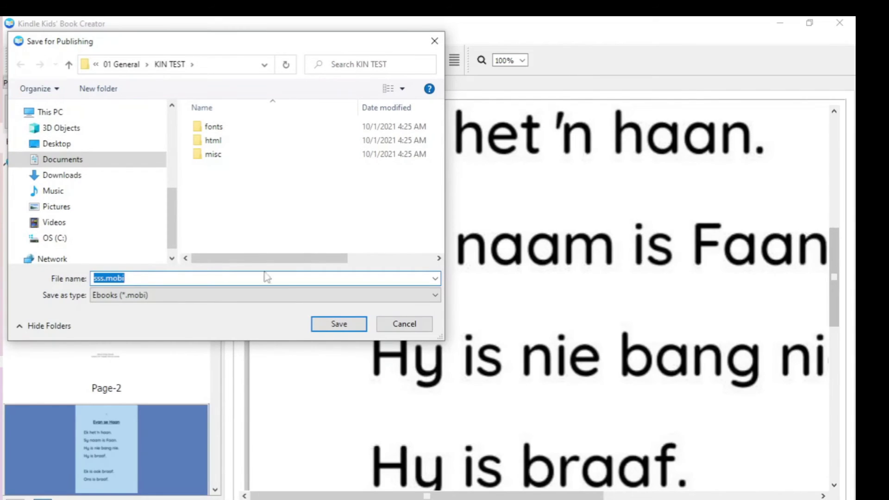
click(323, 329)
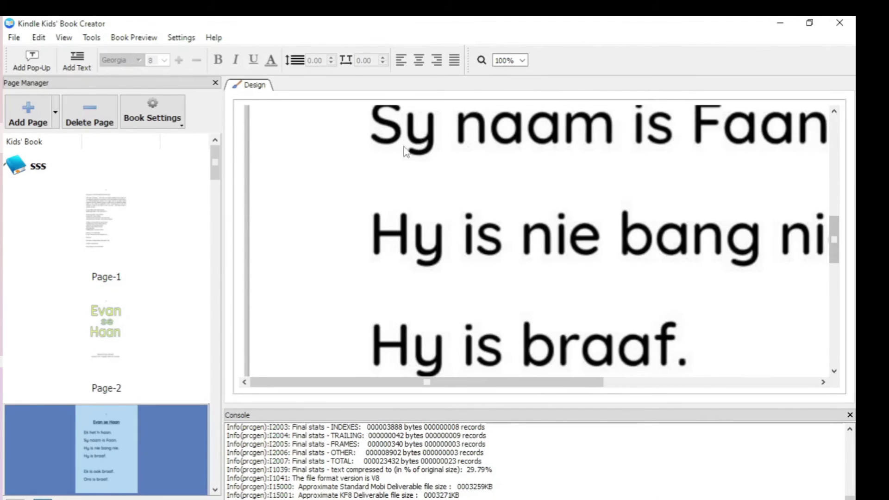
click(840, 24)
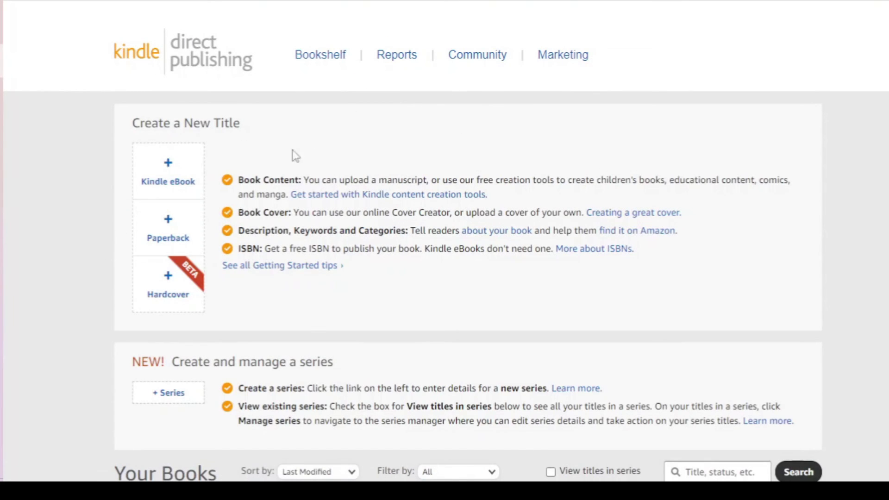
- Create a new Kindle eBook title and browse the Language list, leaving English selected
click(178, 167)
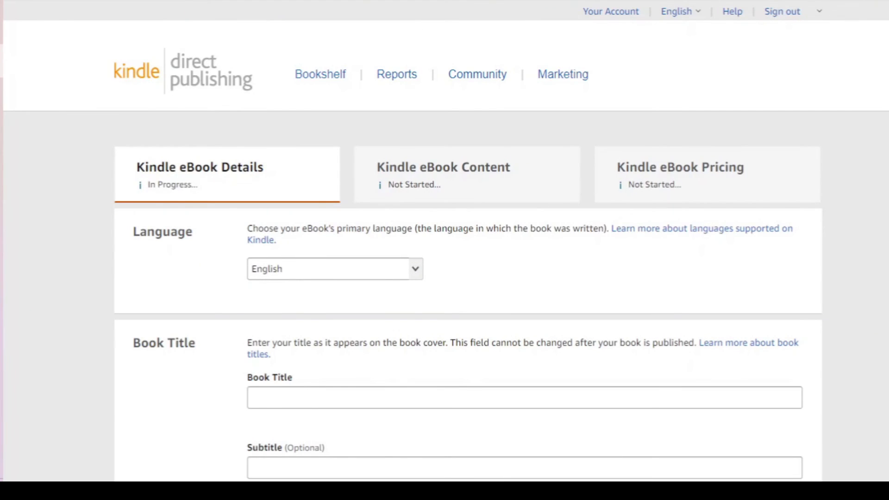
scroll(445, 240, down, 8)
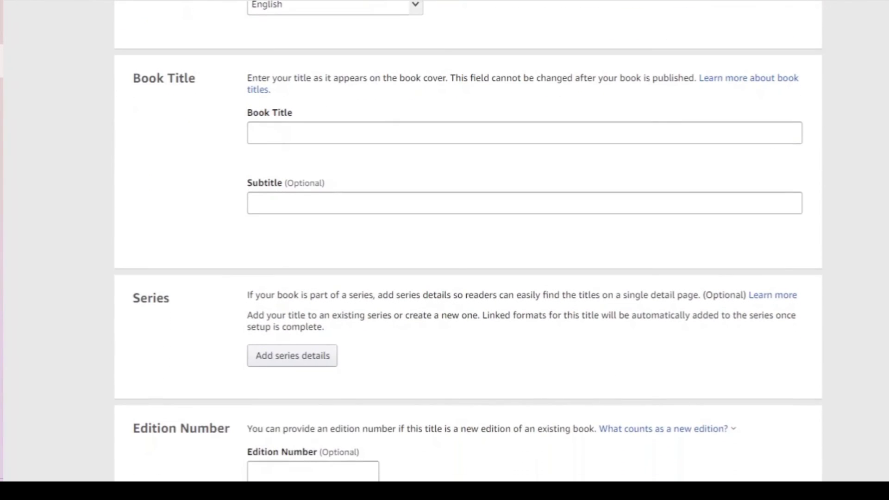
scroll(445, 241, up, 5)
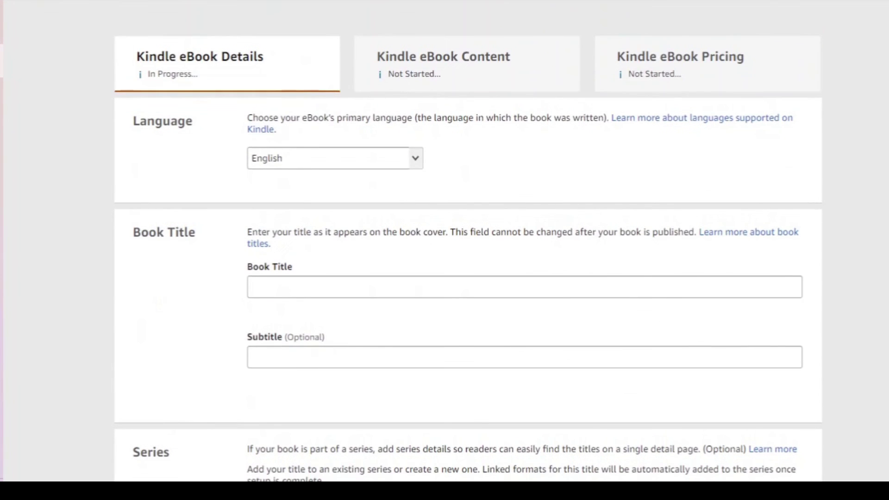
click(420, 161)
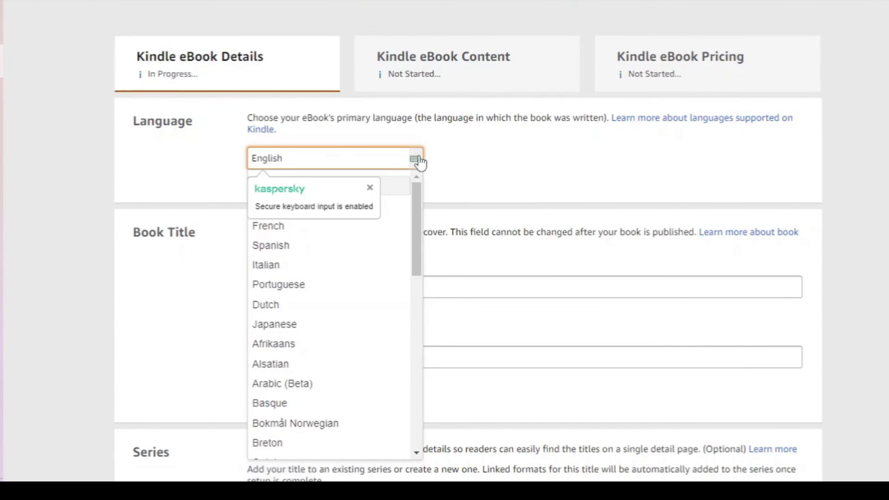
drag(420, 237, 407, 264)
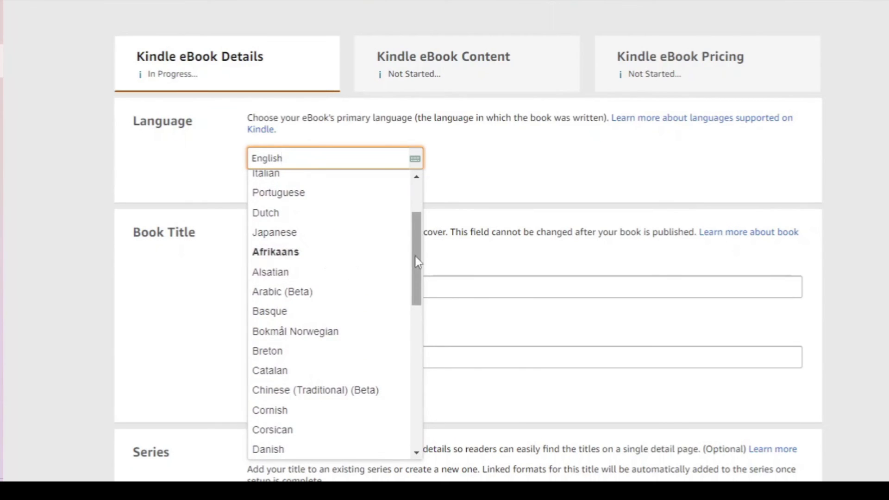
drag(415, 256, 417, 370)
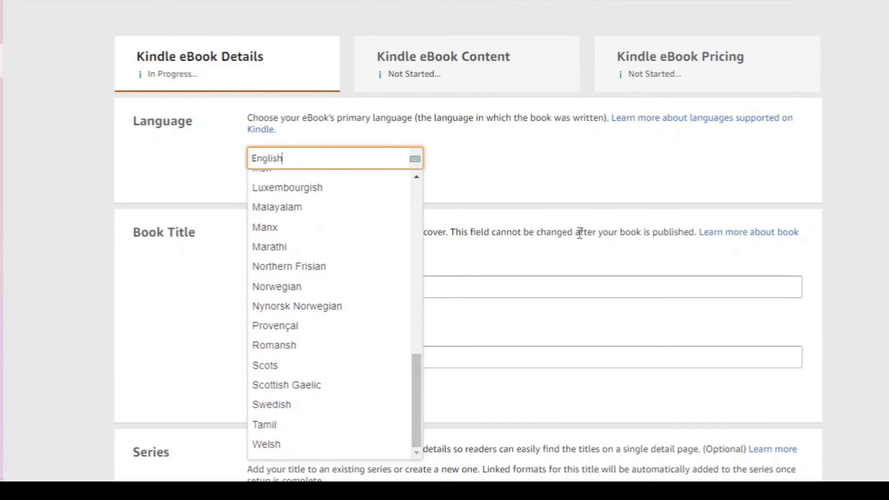
click(617, 167)
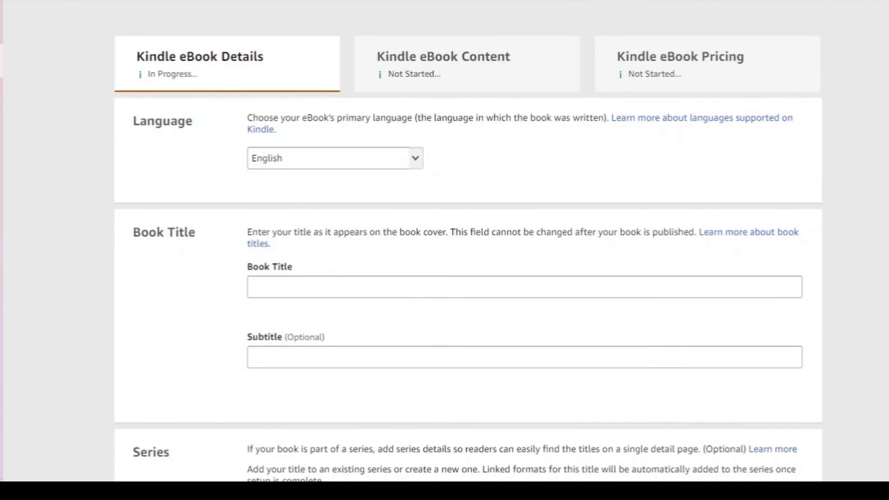
scroll(468, 241, down, 9)
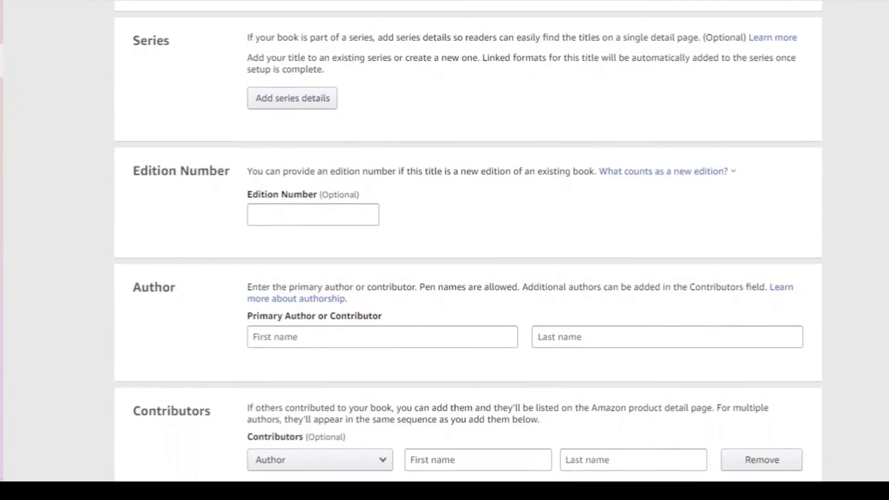
scroll(468, 241, down, 10)
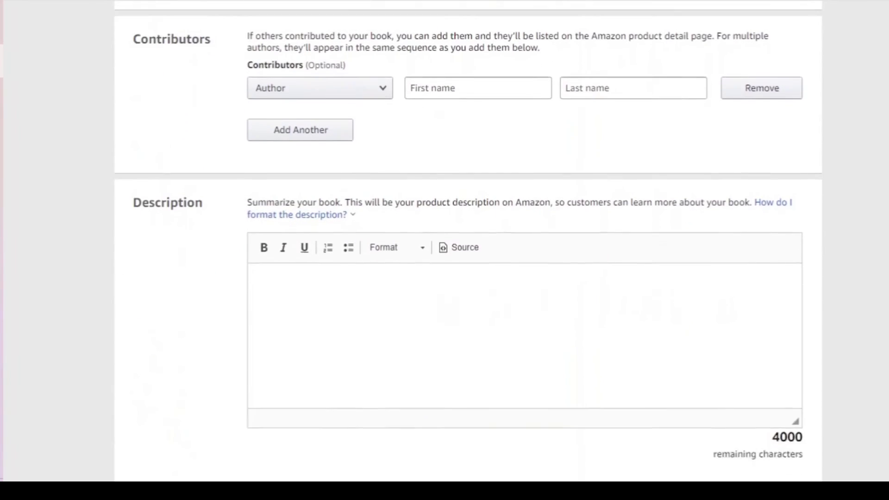
scroll(468, 241, down, 9)
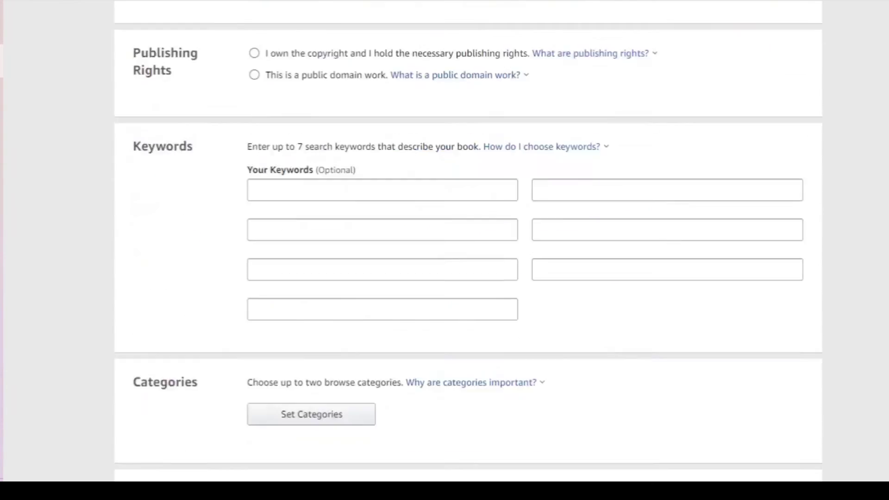
scroll(468, 241, down, 6)
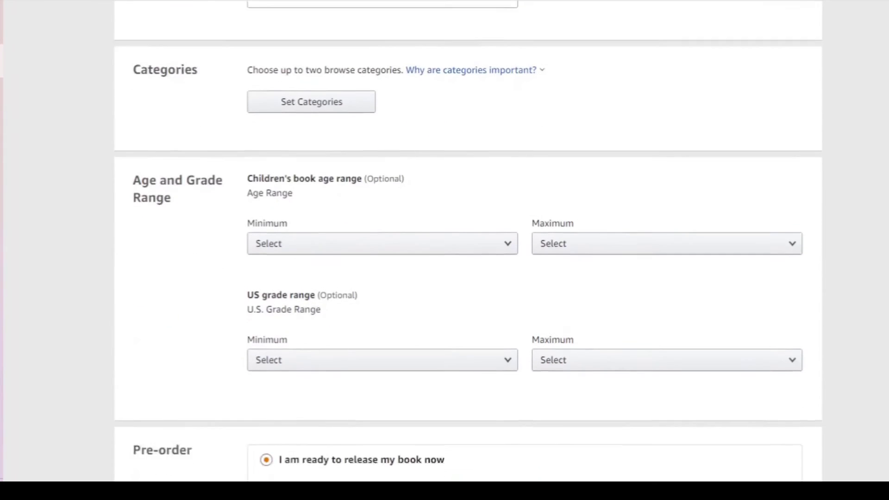
scroll(468, 240, down, 4)
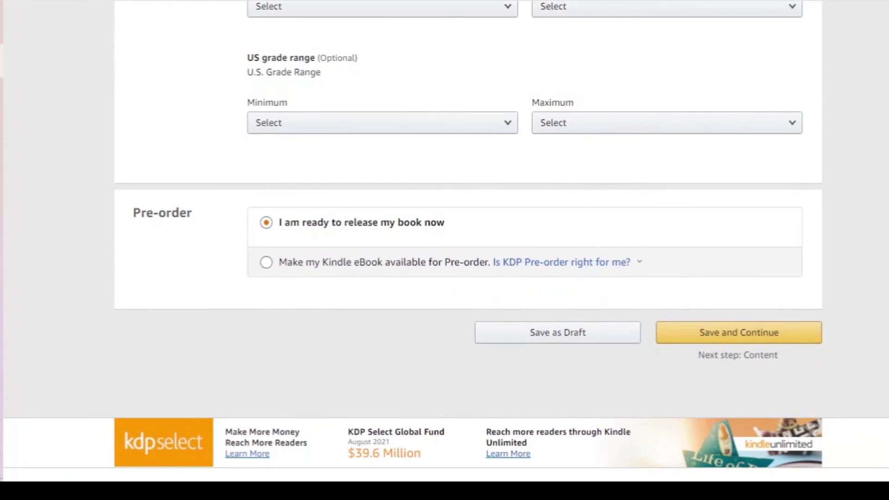
scroll(468, 241, up, 1)
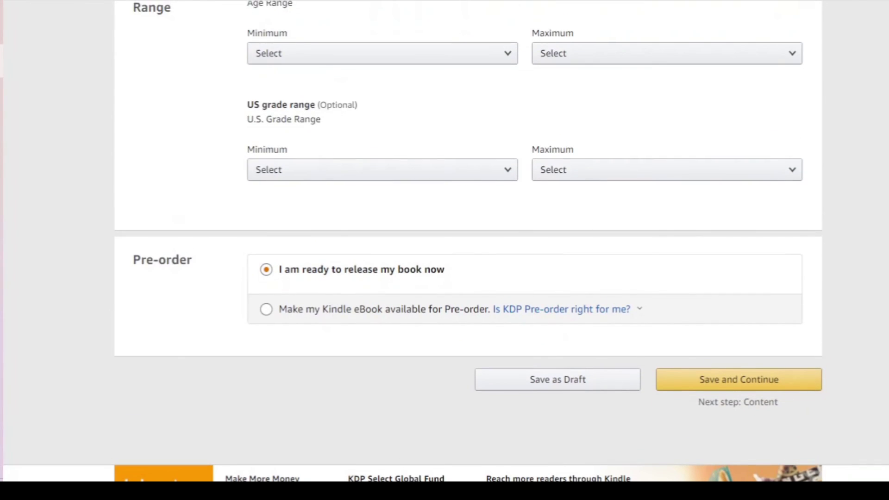
scroll(468, 241, up, 8)
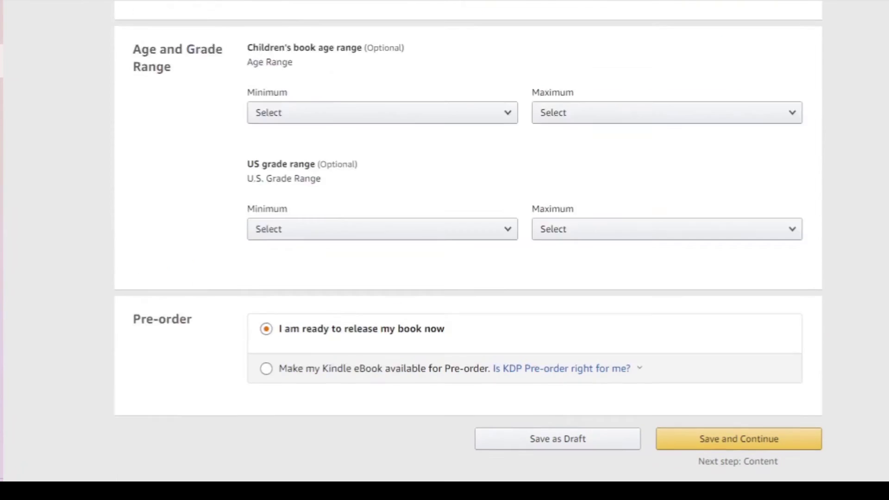
scroll(468, 241, up, 20)
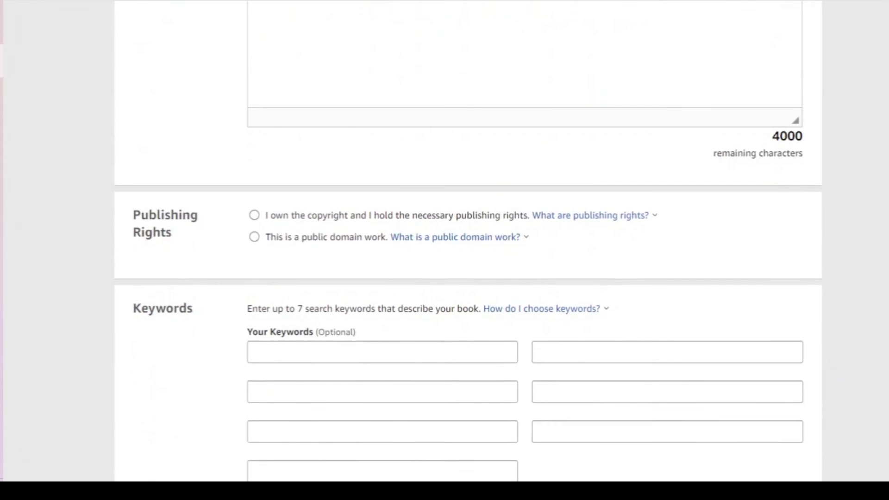
scroll(468, 241, up, 7)
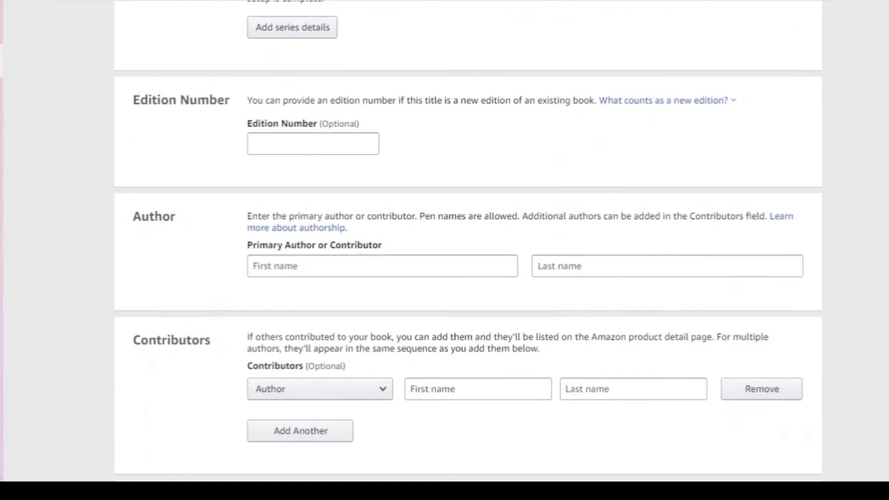
scroll(468, 241, up, 1)
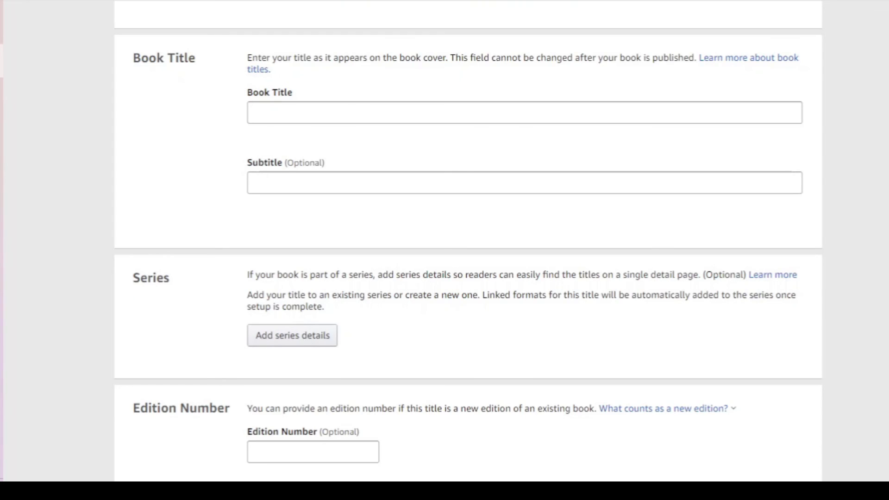
scroll(468, 250, up, 1)
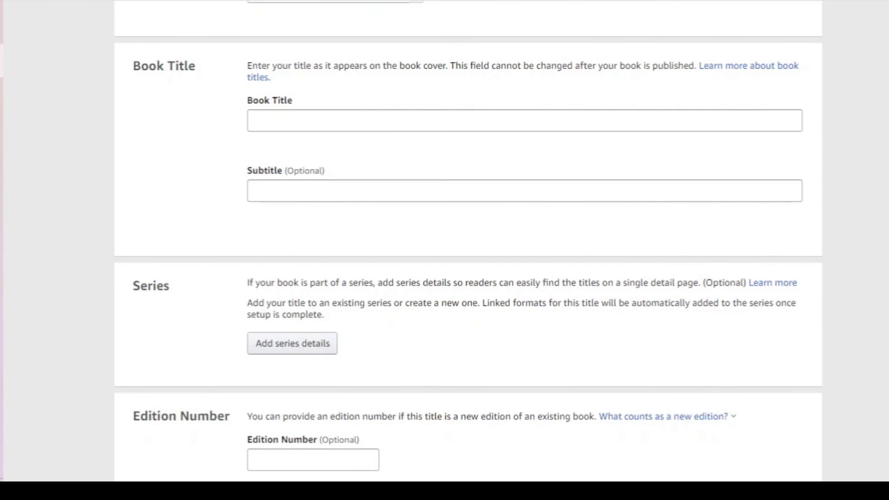
scroll(886, 56, up, 6)
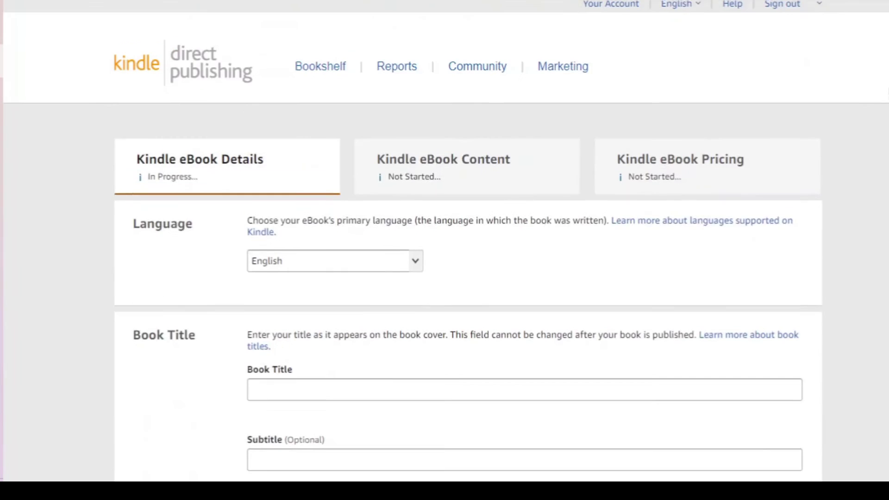